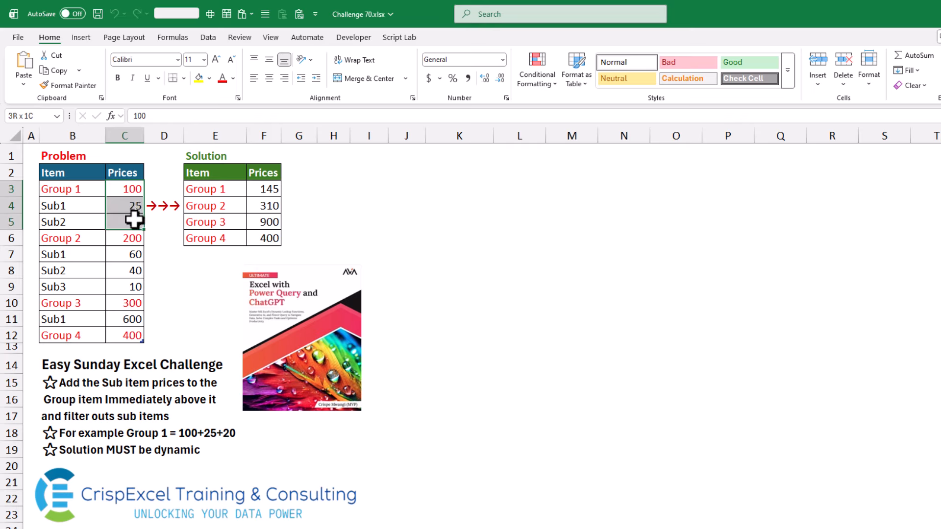
Compare the group and sub item prices in the Problem table with the group totals in the Solution table
left_click(267, 186)
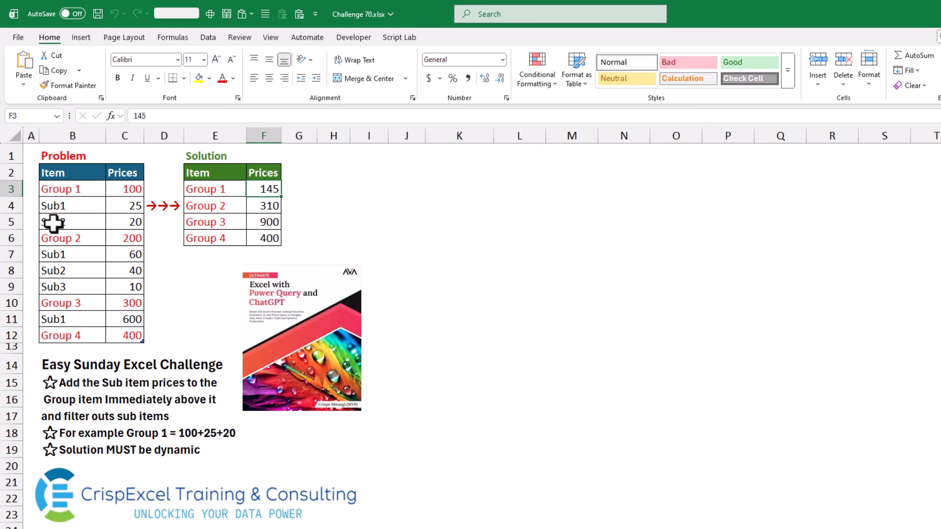
left_click_drag(54, 221, 69, 204)
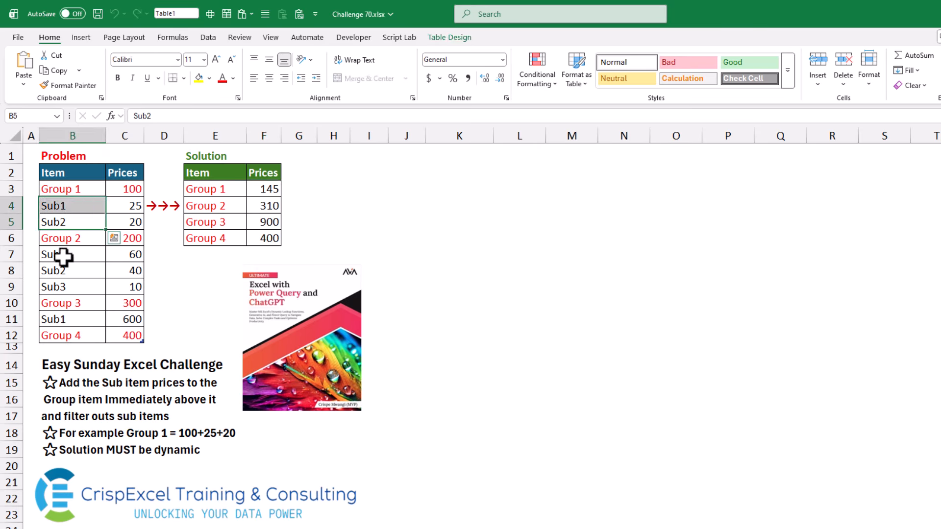
left_click_drag(63, 256, 66, 287)
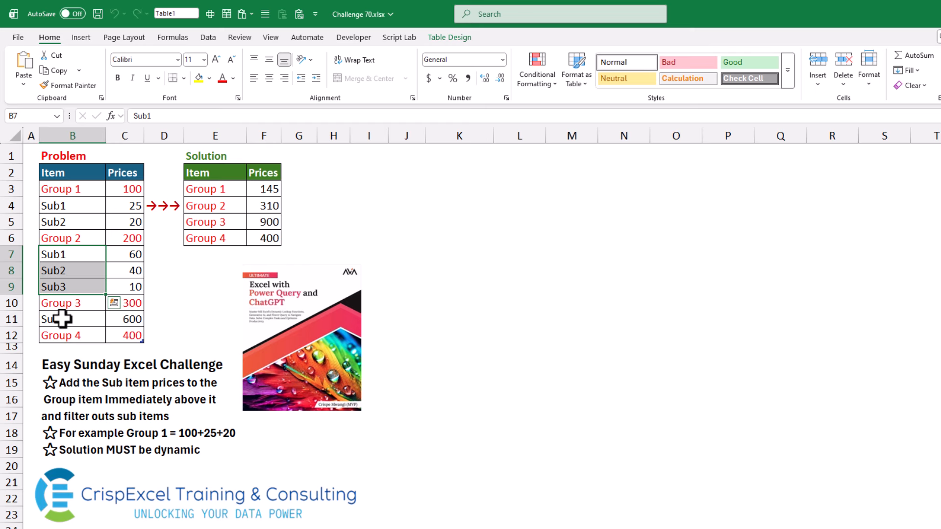
left_click(63, 319)
left_click_drag(130, 319, 139, 307)
left_click(267, 221)
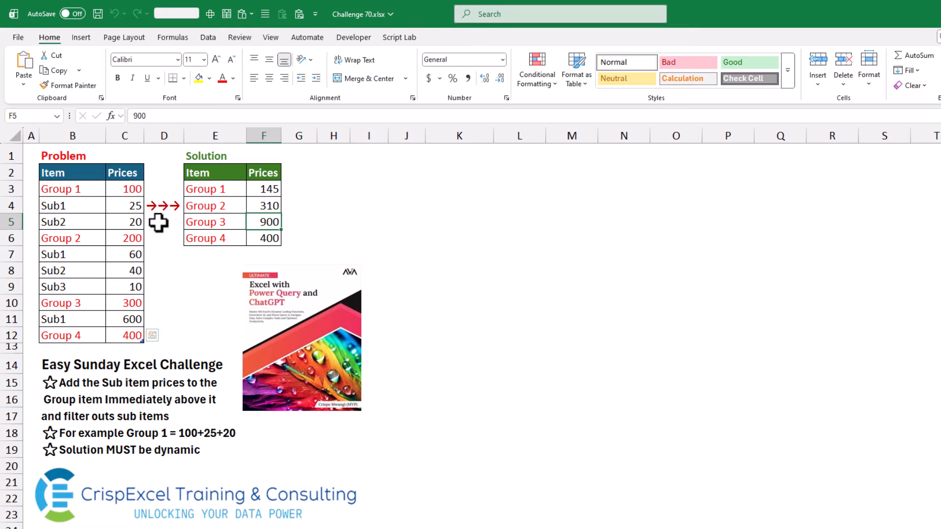
Load the Problem table into the Power Query Editor as a new query
left_click(78, 252)
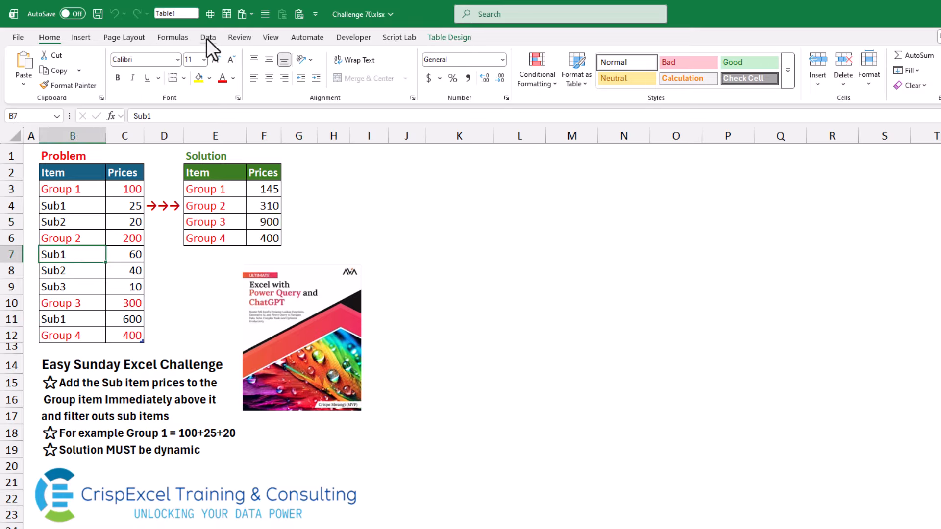
left_click(211, 39)
left_click(124, 79)
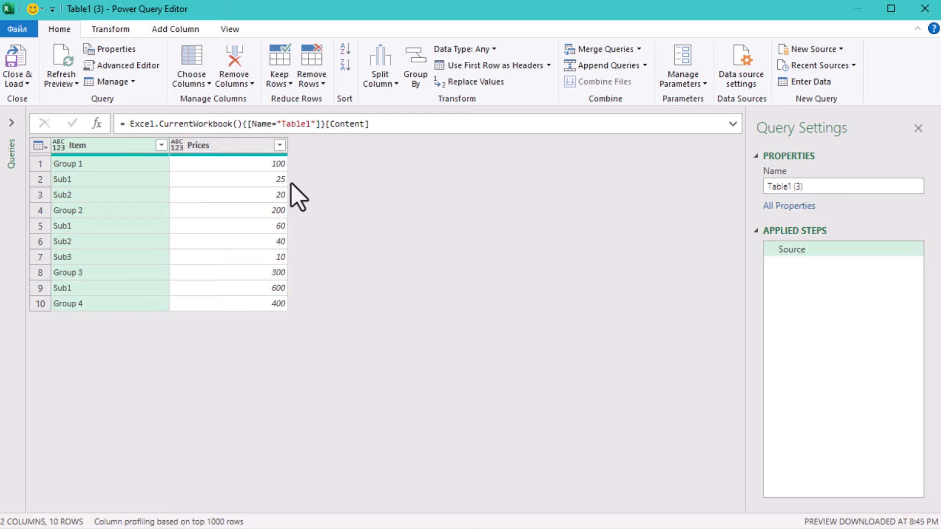
Examine the Sub and Group entries in the query's Item column
left_click(61, 178)
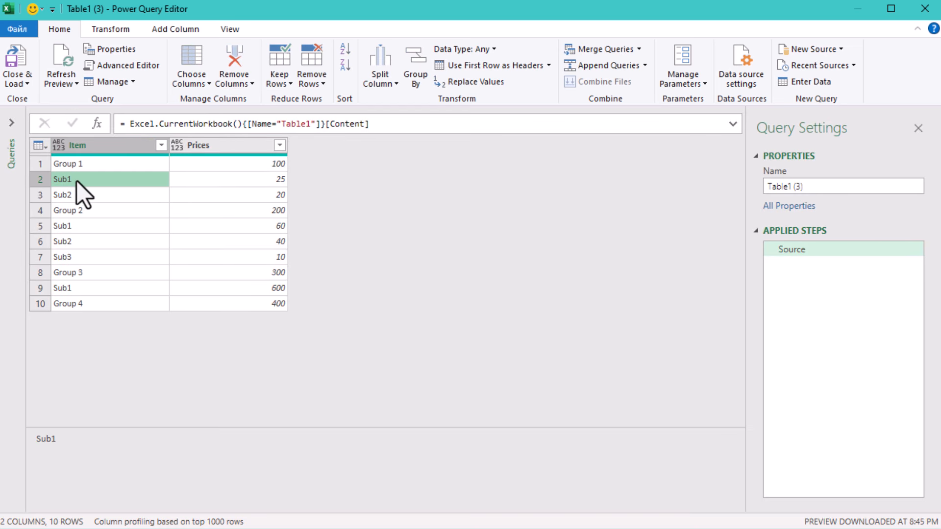
left_click(71, 193)
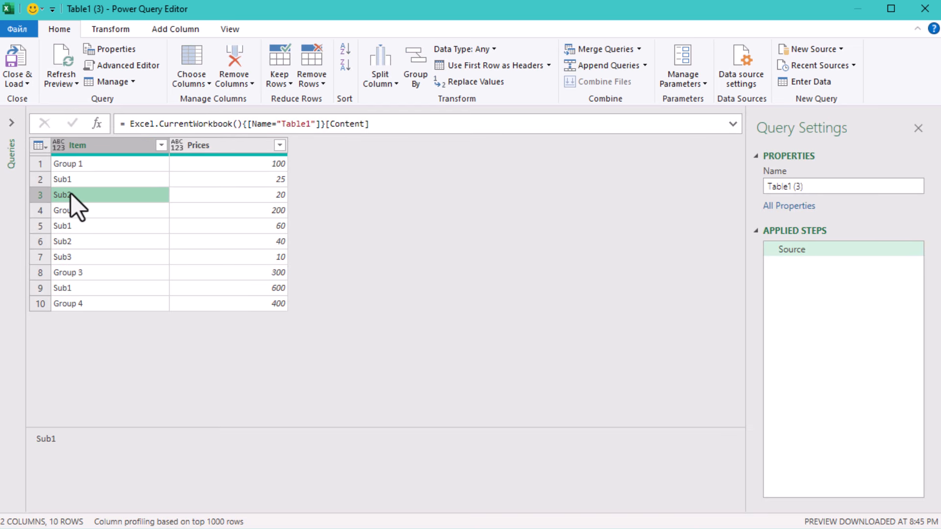
left_click(76, 226)
left_click(76, 241)
left_click(78, 256)
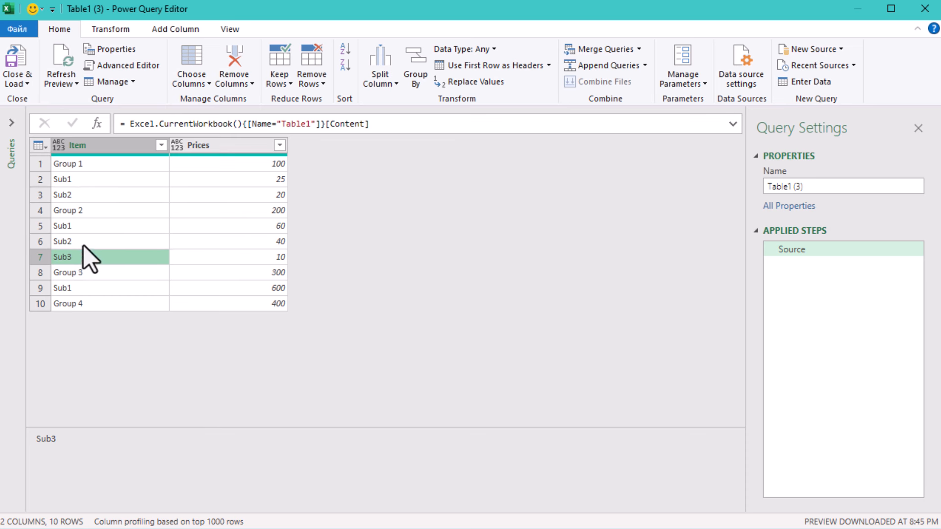
left_click(89, 162)
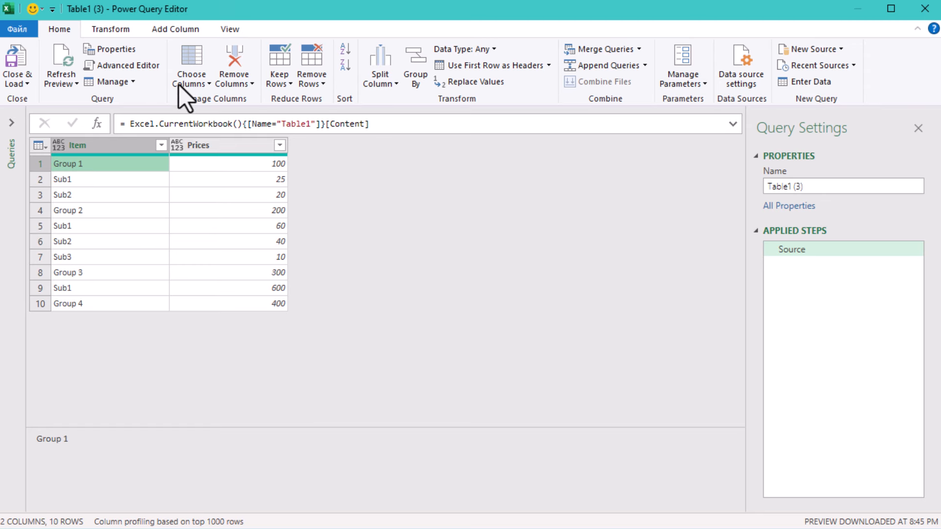
Add a custom query step and begin its formula with Table.TransformColumns, using Source as the table argument
left_click(98, 125)
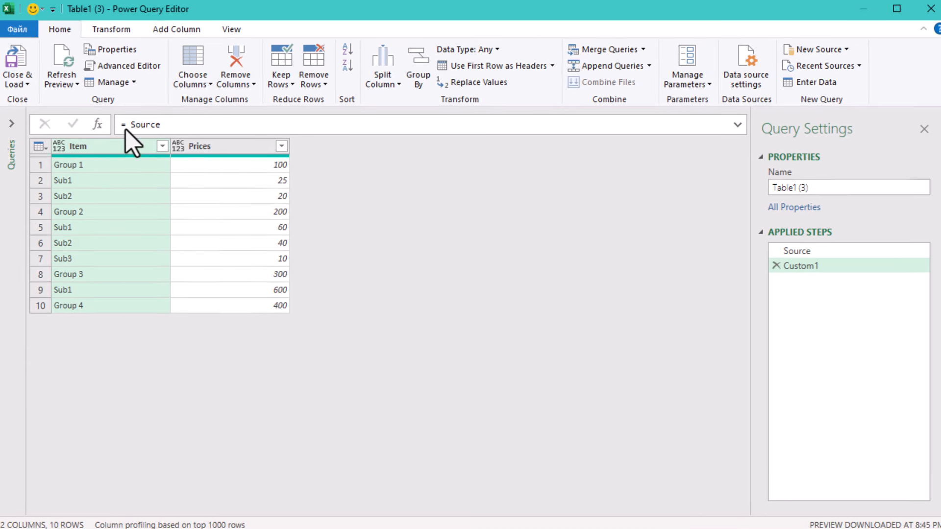
left_click(154, 156)
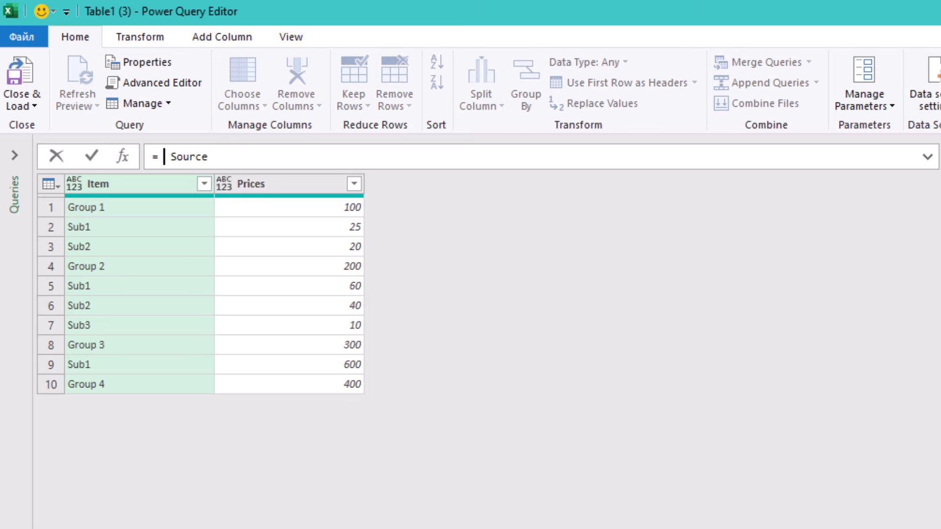
type("tra")
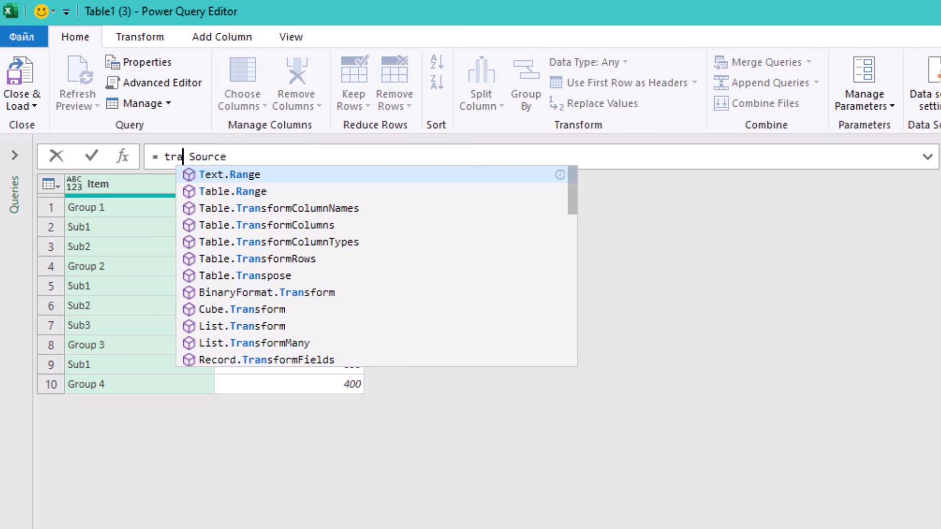
type("ns")
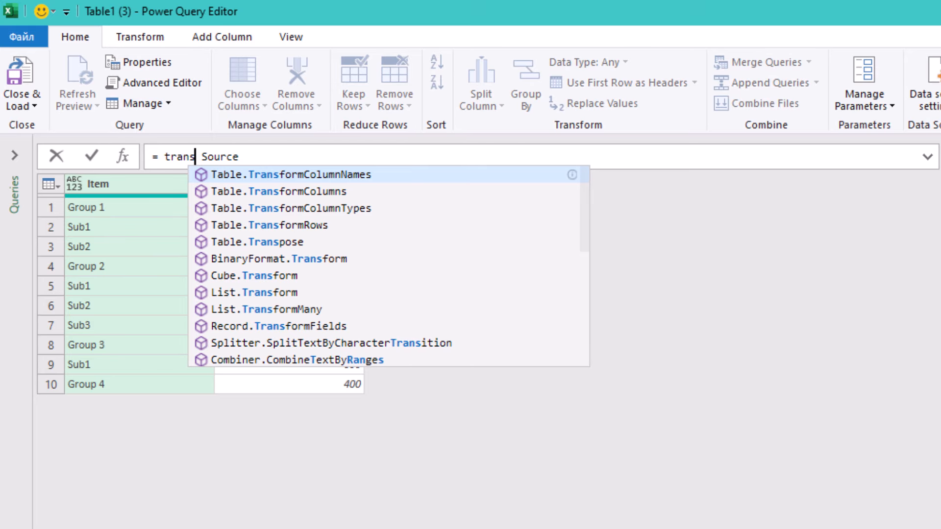
key("Down")
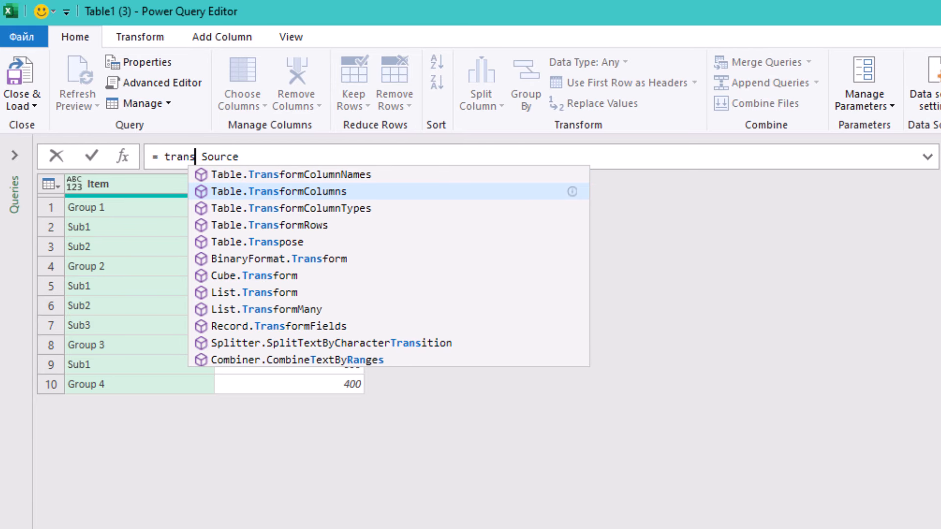
key("Tab")
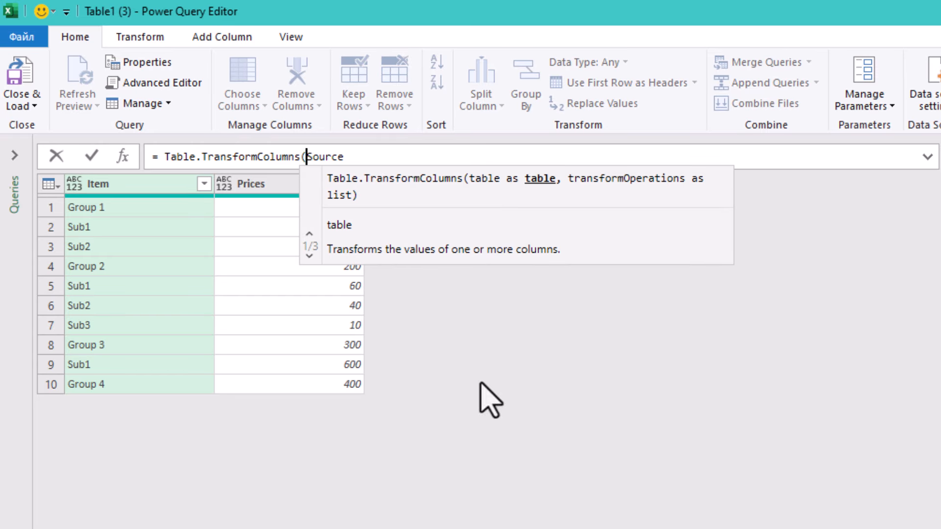
key("Tab")
type(",")
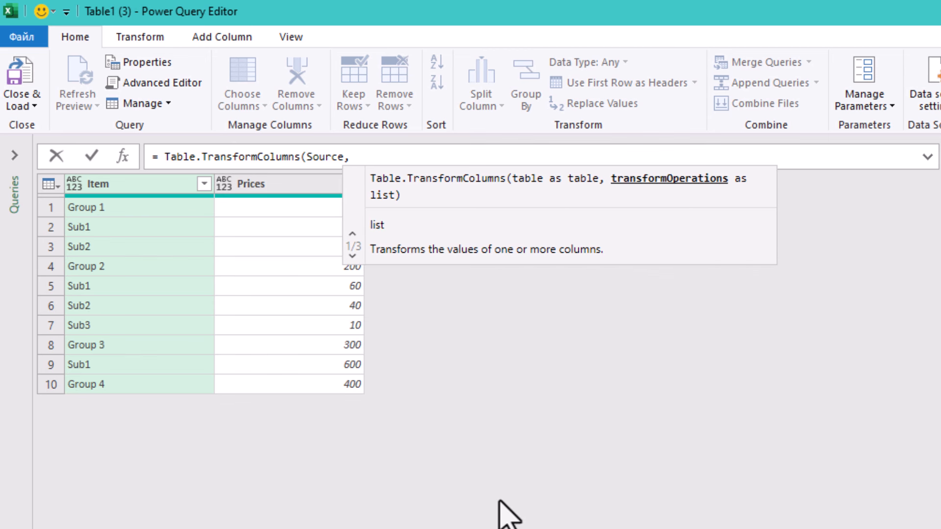
Add a transformation list for the "Item" column to the formula, beginning its function with each if
type(" {}")
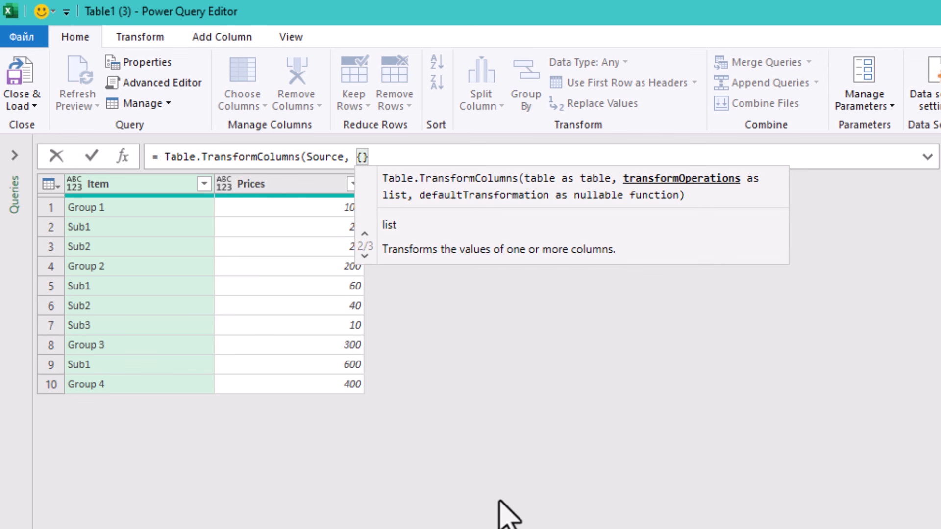
type("\"")
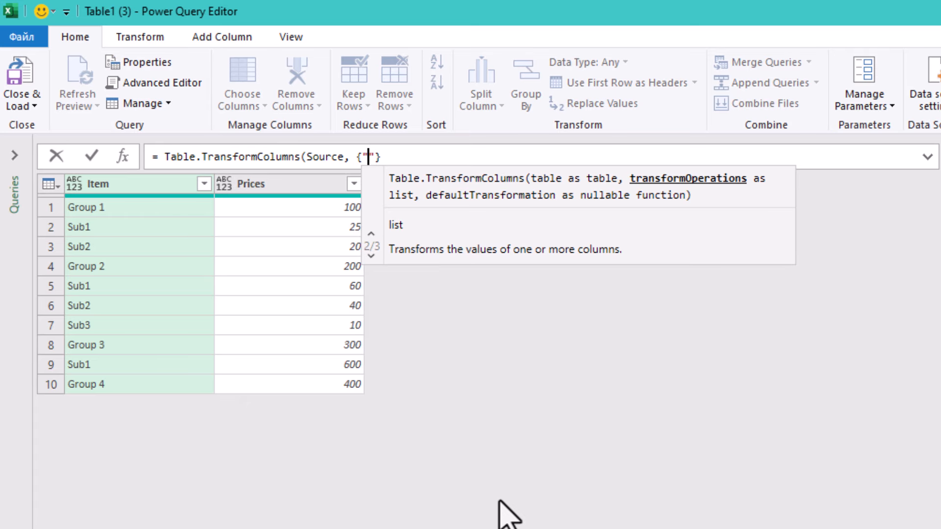
type("Item\", ")
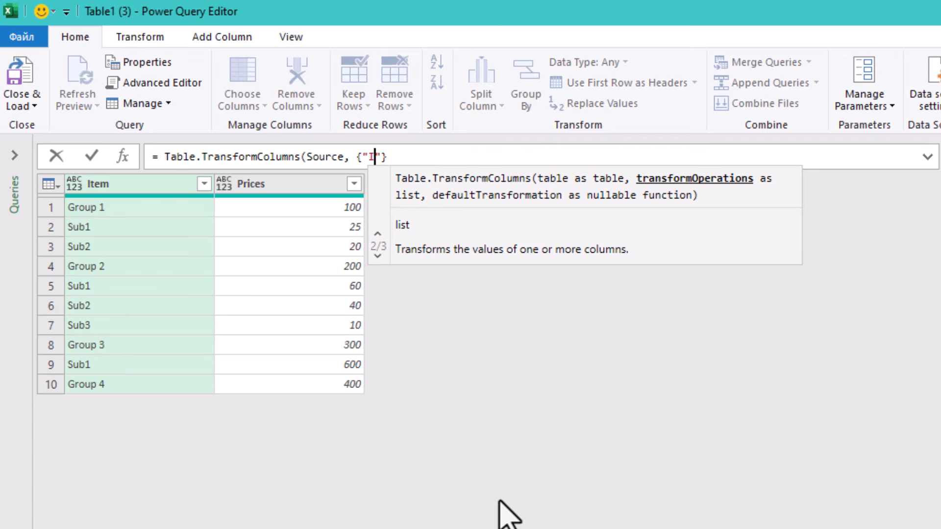
type("each ")
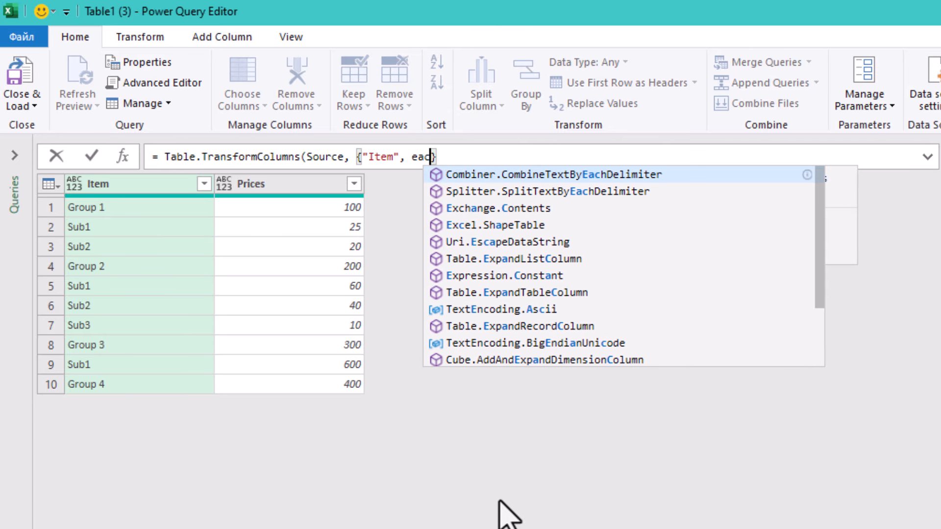
type("if ")
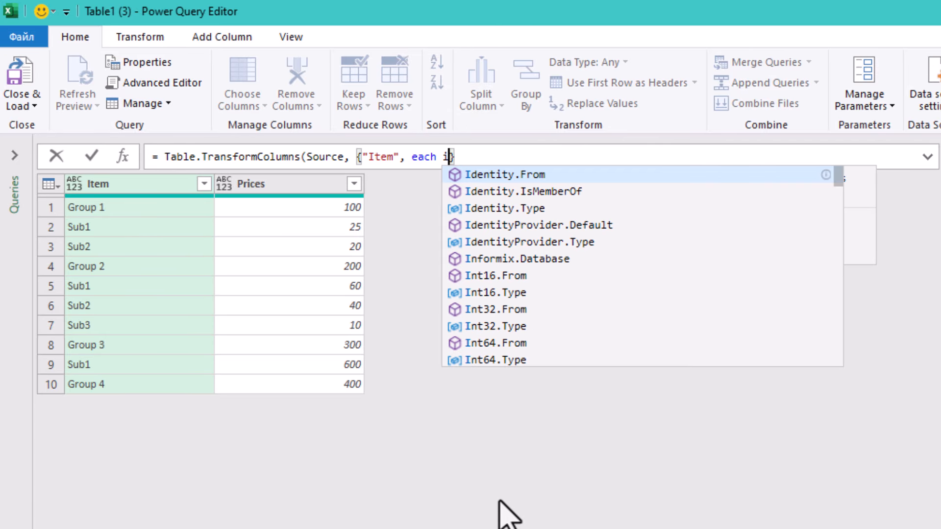
Enter the condition Text.StartsWith(_, "Group") to test whether each item begins with Group
type("Texts")
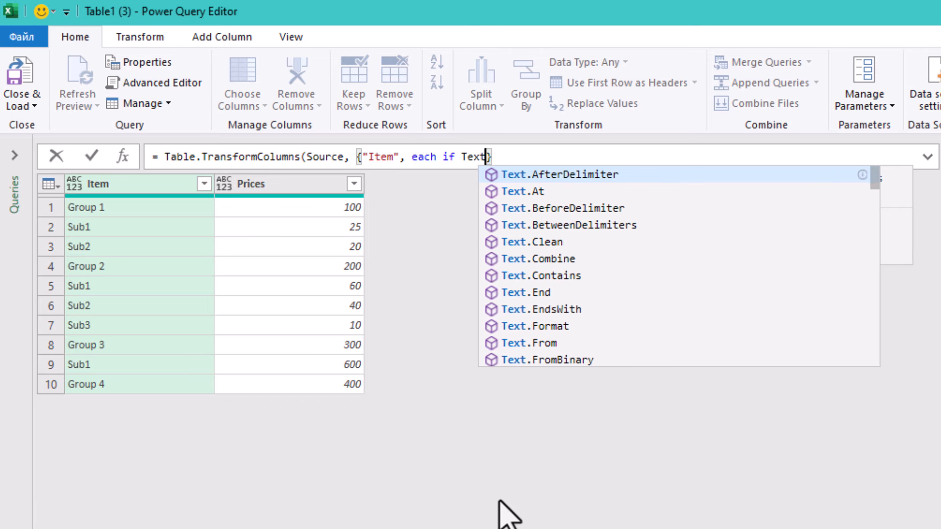
key("Down")
key("Down")
key("Down")
key("Tab")
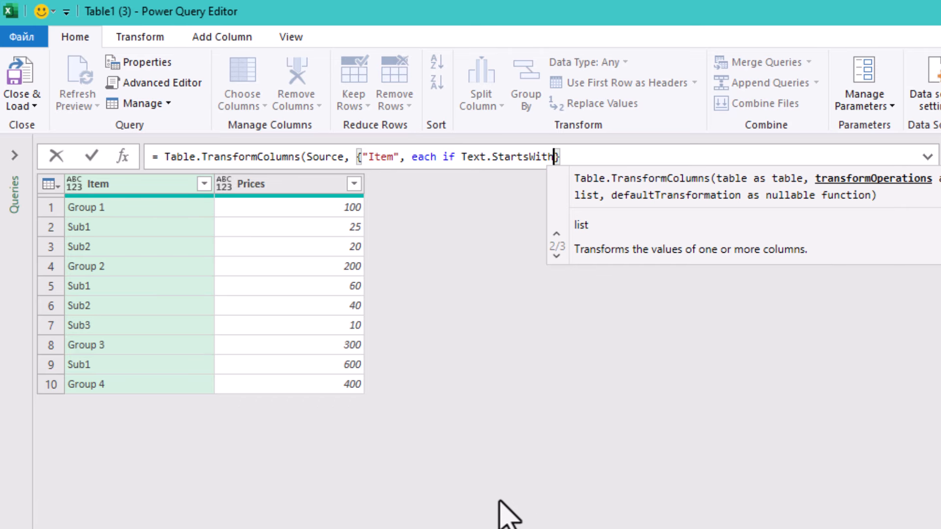
type("(")
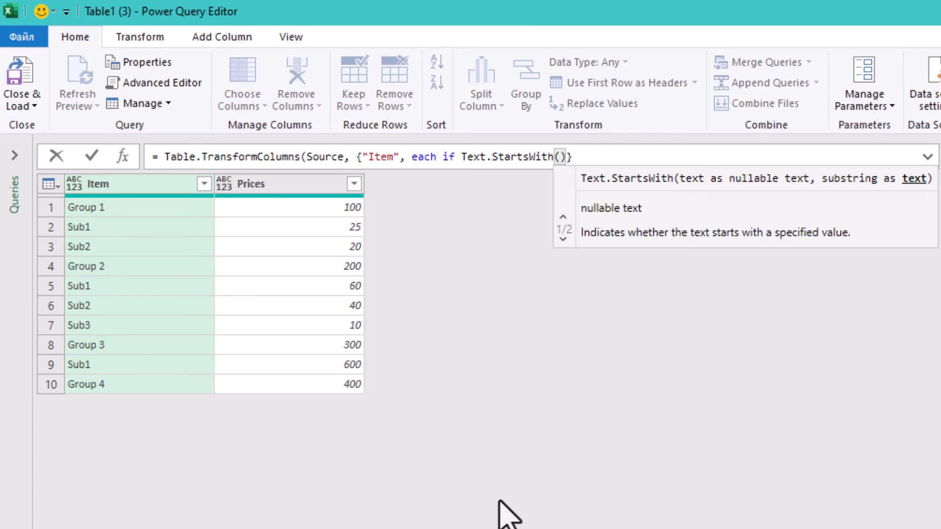
type("_, \"Group\"")
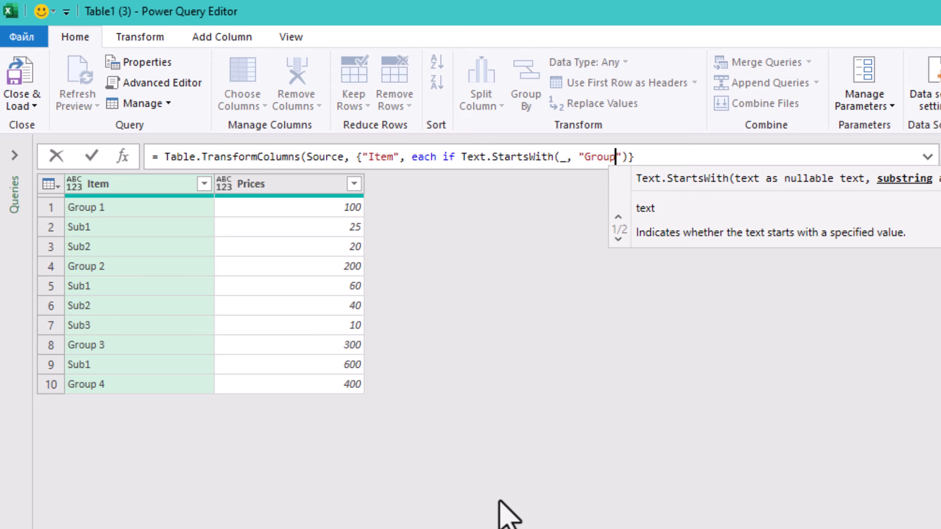
type(")")
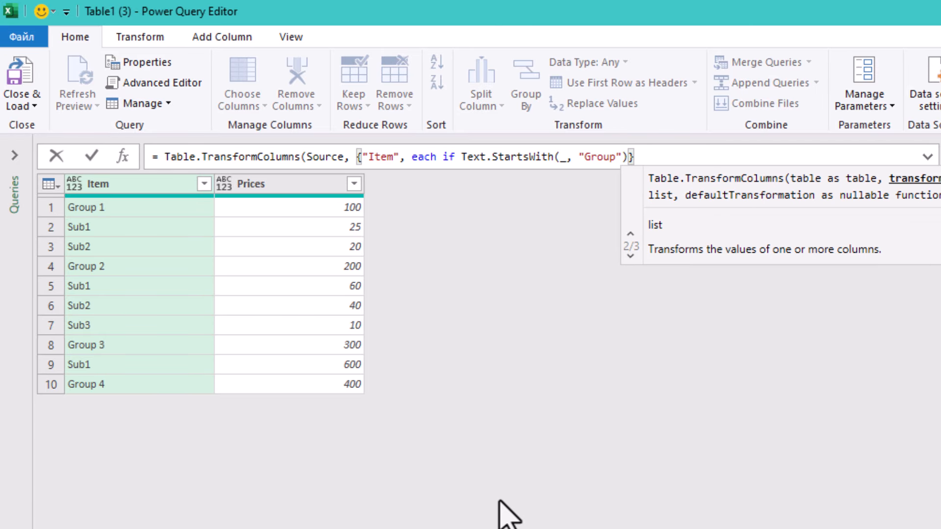
Complete the conditional with then _ else null, close the formula's brackets, and apply it to the query
type(" then _ el")
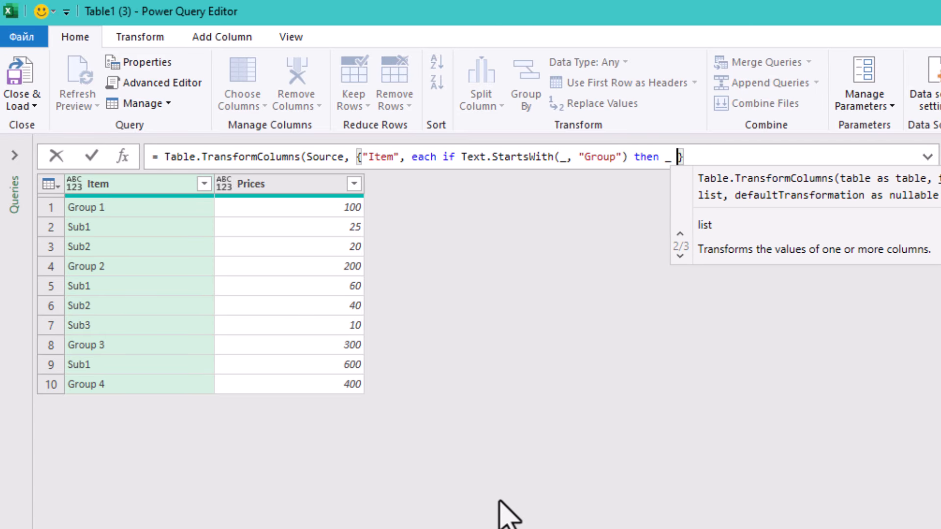
type("se null")
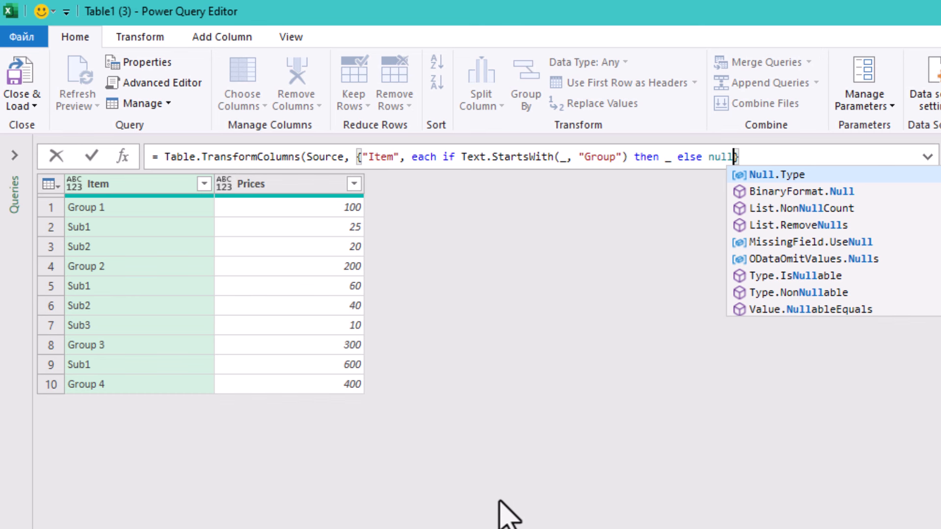
type("})")
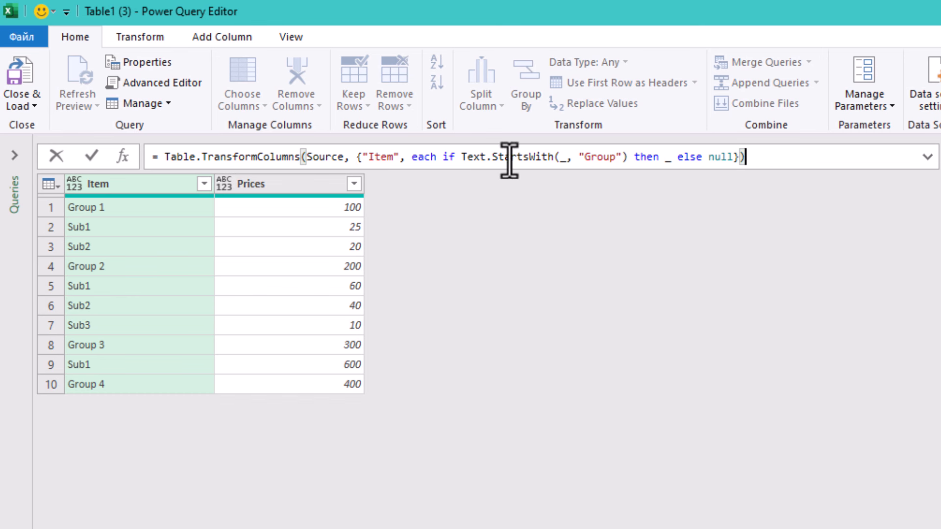
left_click_drag(443, 159, 732, 161)
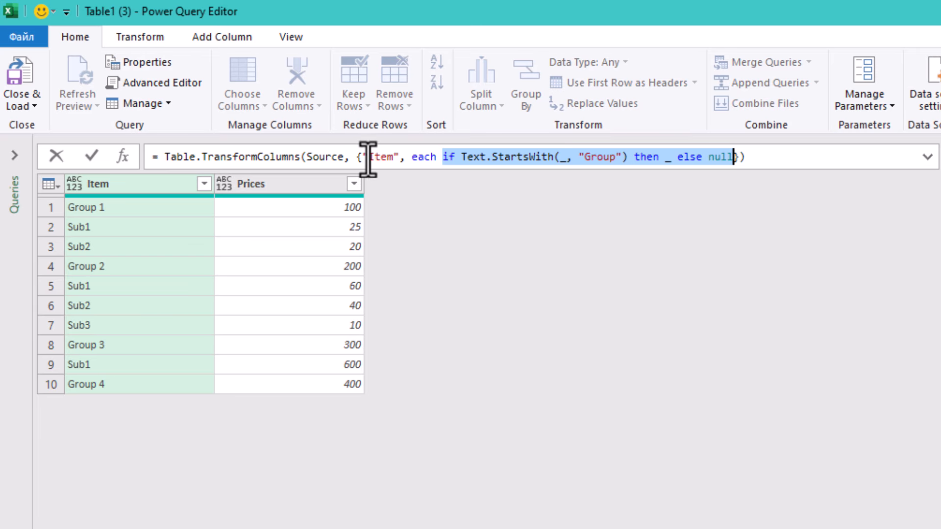
left_click_drag(357, 158, 741, 152)
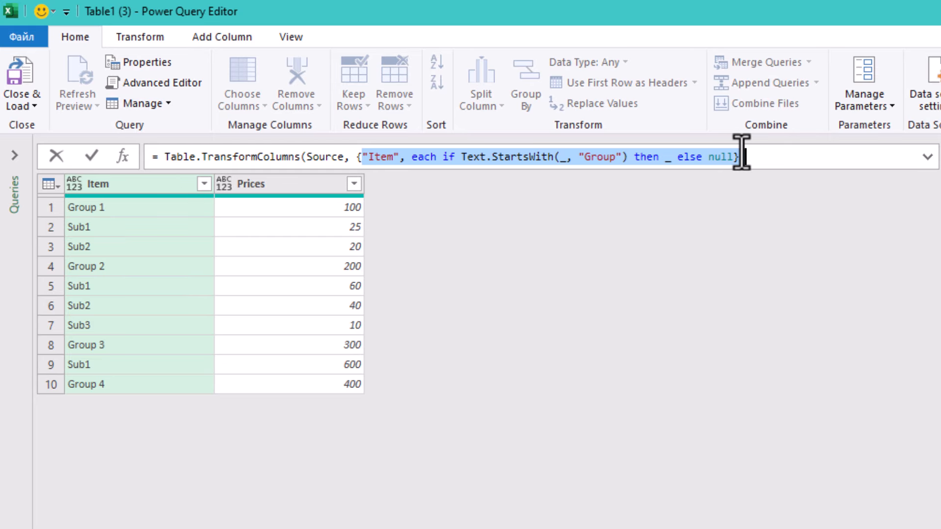
left_click(803, 161)
key("Return")
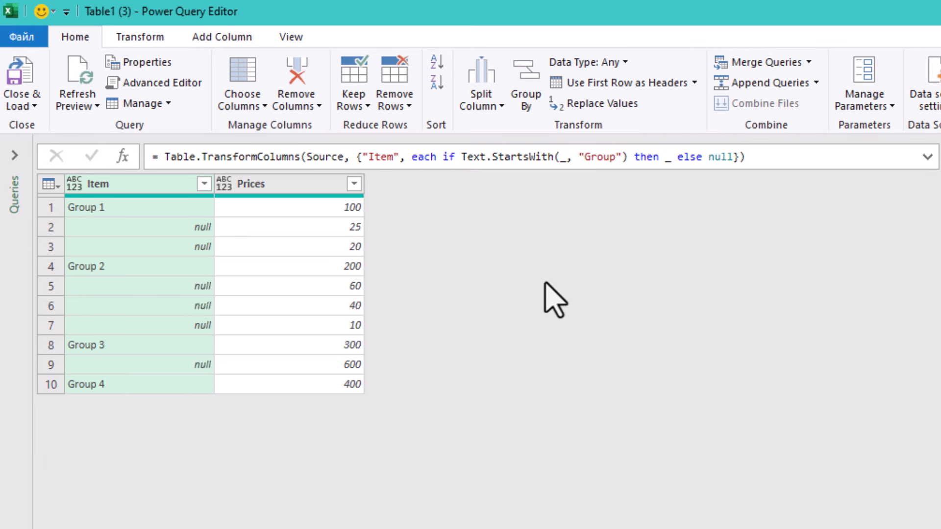
Inspect the transformed Item column's entries in the Group 1 rows
left_click(152, 223)
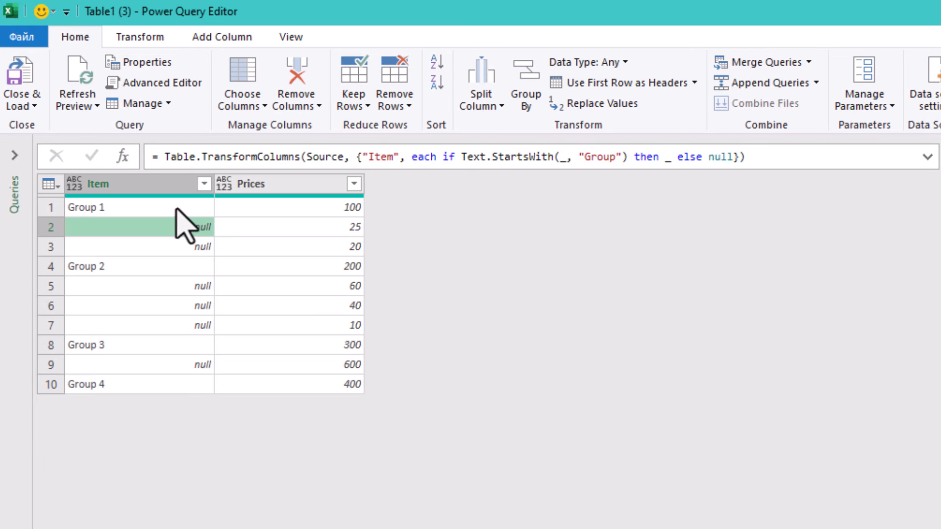
left_click(185, 208)
left_click(177, 233)
left_click(184, 245)
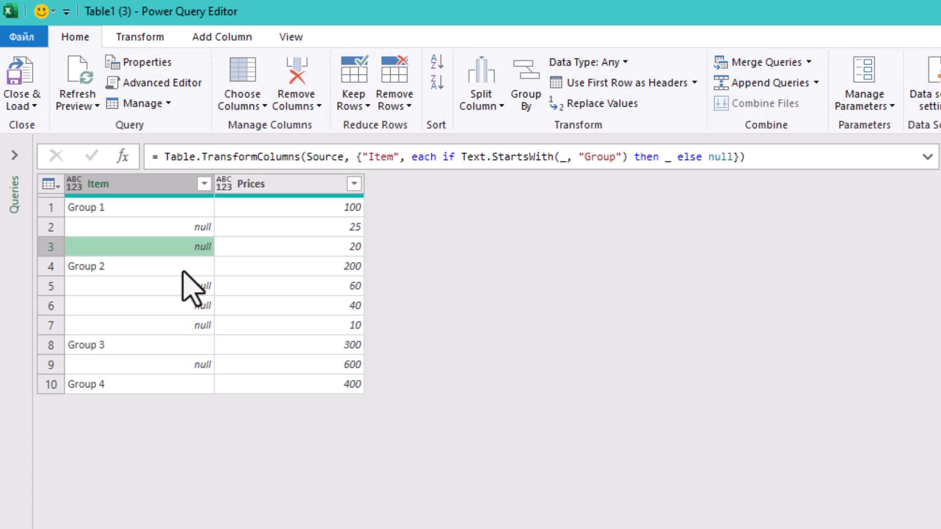
Inspect the transformed Item column's entries in the Group 2 rows
left_click(184, 269)
left_click(183, 287)
left_click(186, 326)
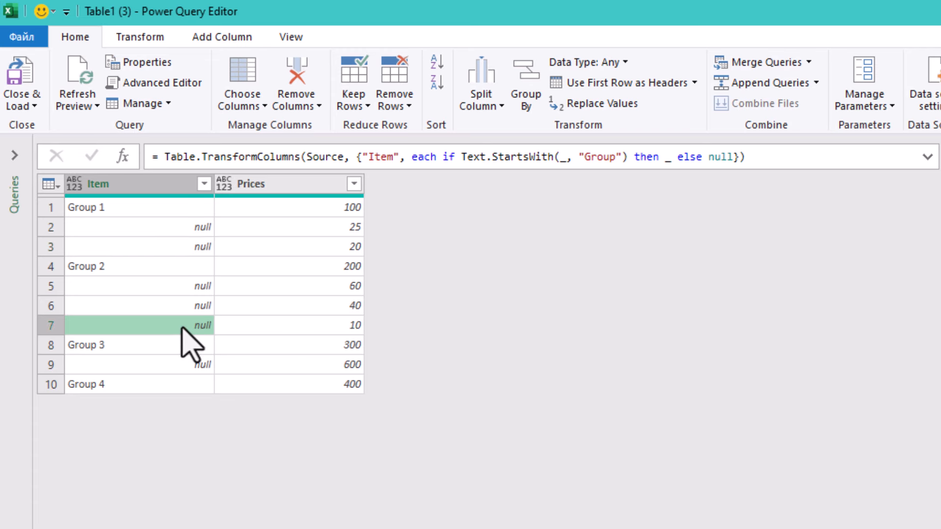
left_click(191, 306)
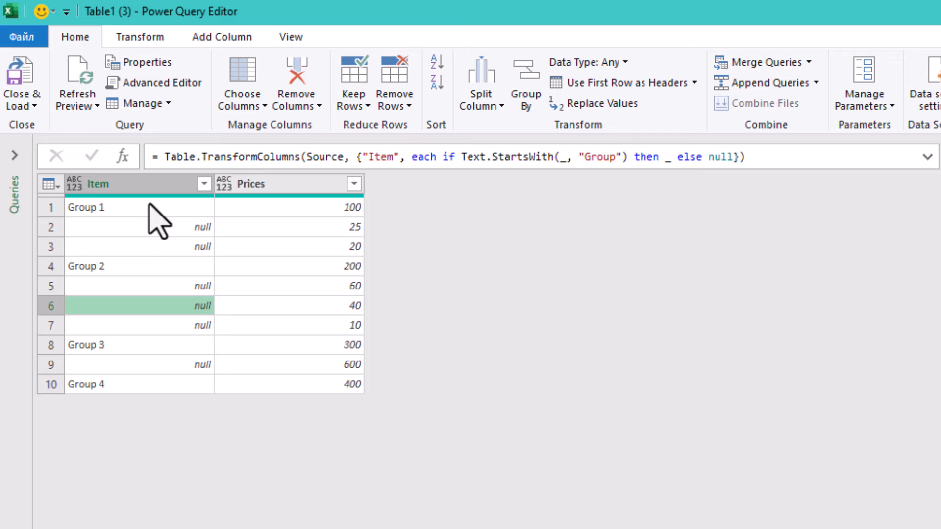
Fill the Item column down so each null takes the group name above it
left_click(148, 179)
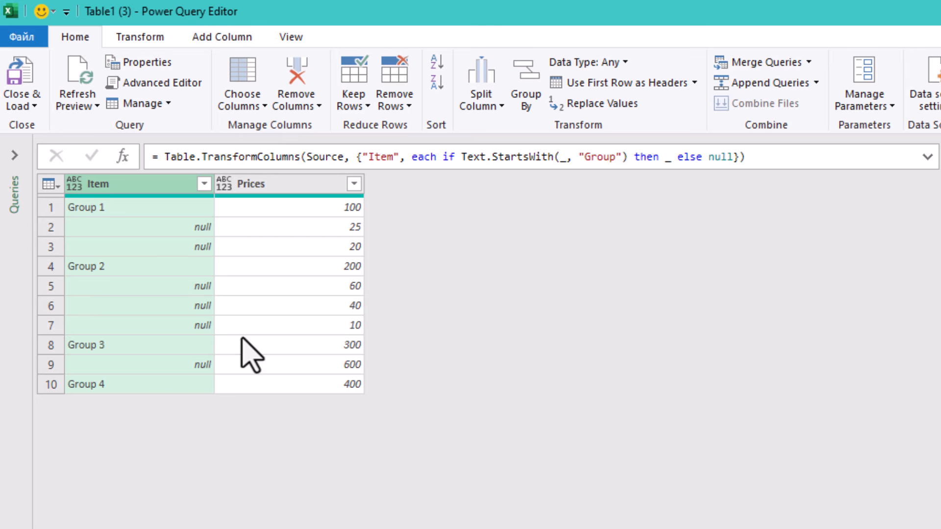
right_click(132, 181)
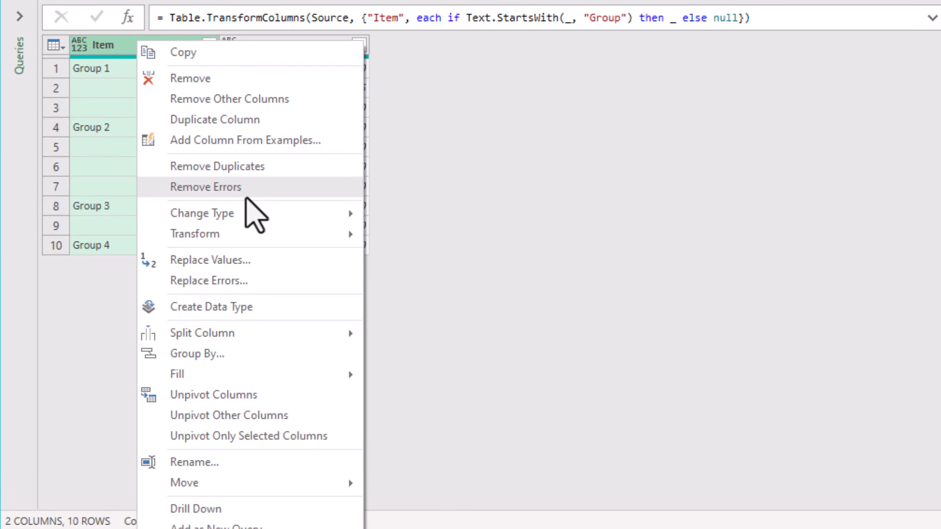
mouse_move(286, 375)
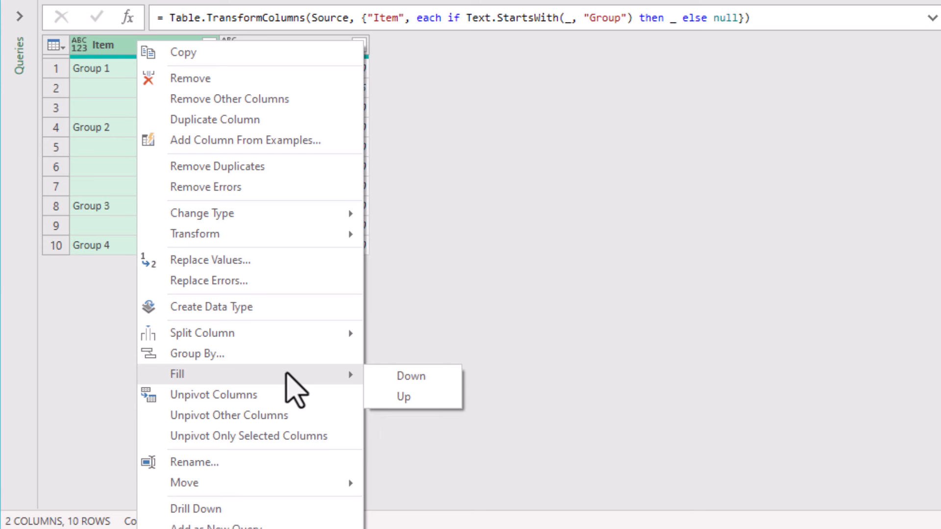
left_click(430, 378)
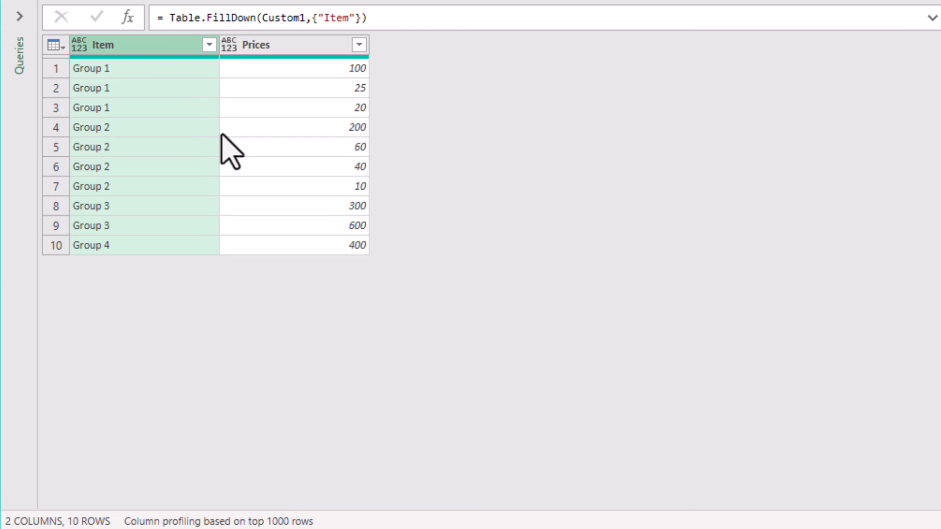
Check the filled-down group names in the Item column for the Group 1 and Group 2 rows
left_click(175, 75)
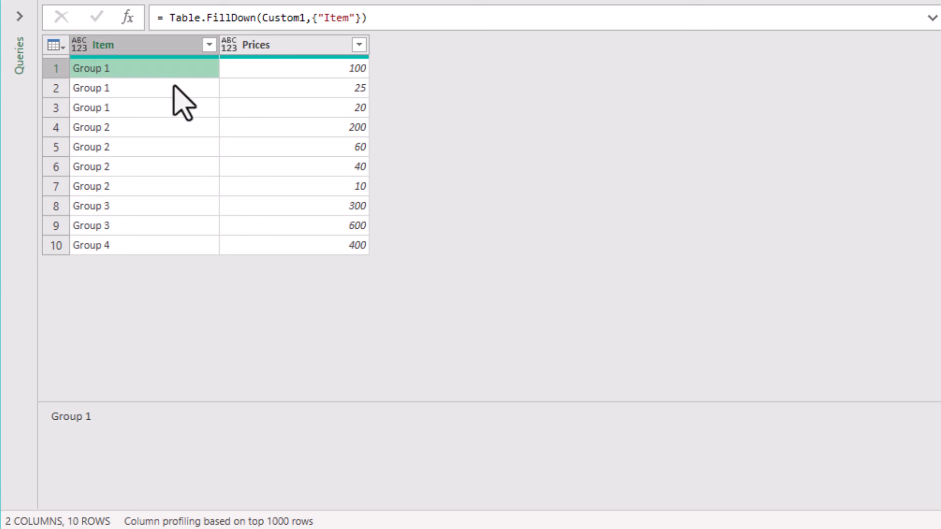
left_click(174, 94)
left_click(177, 115)
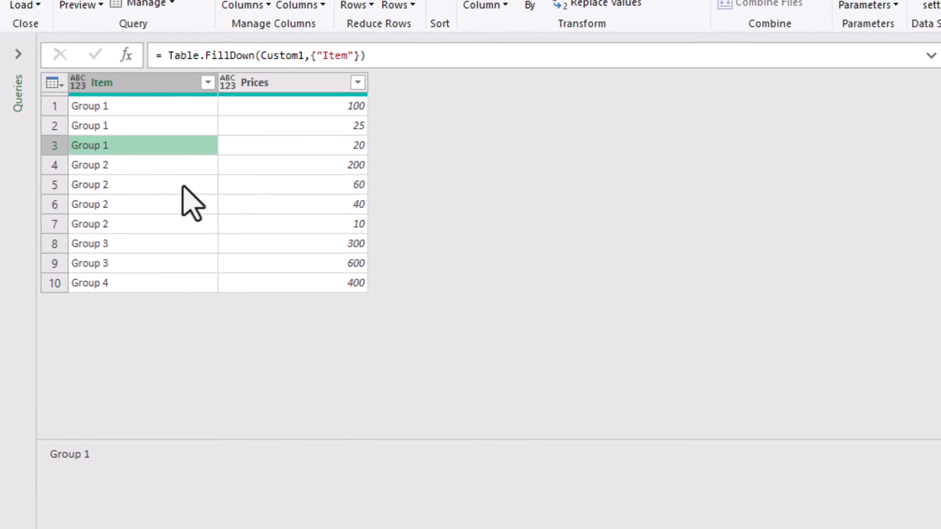
left_click(182, 147)
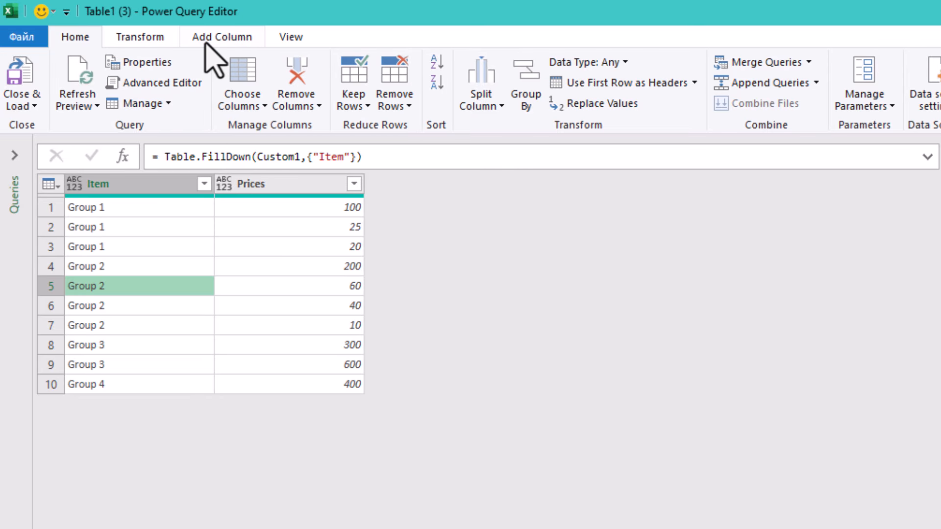
Group the rows by Item, using the Sum operation on the Prices column and naming the new column Prices
left_click(156, 39)
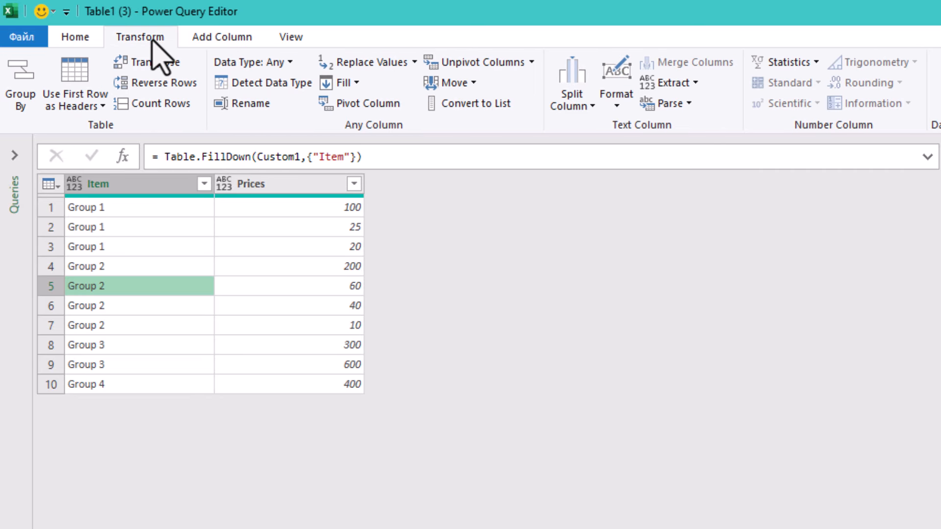
left_click(29, 93)
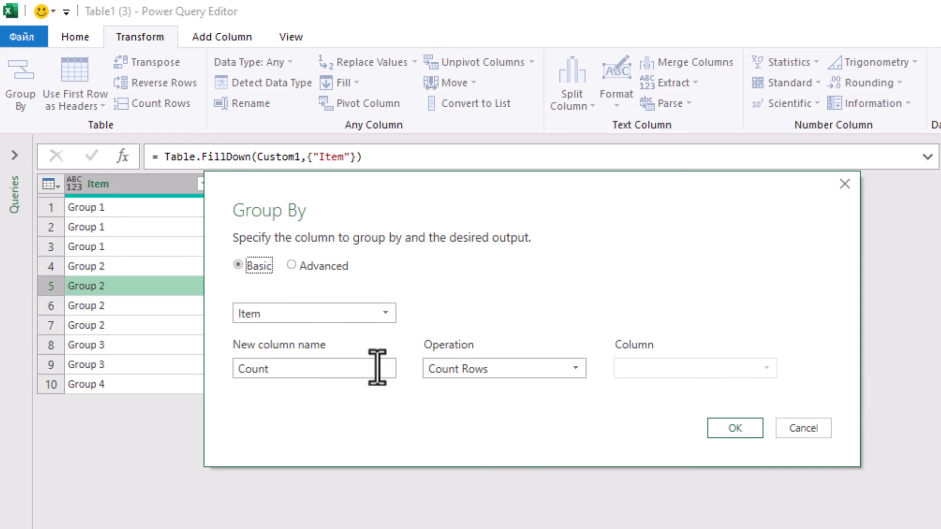
left_click(476, 379)
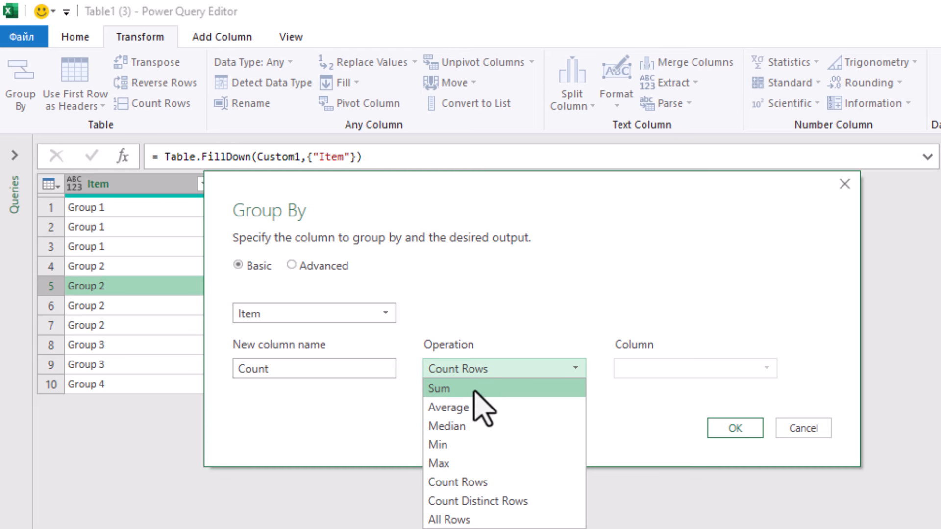
left_click(475, 387)
left_click(695, 374)
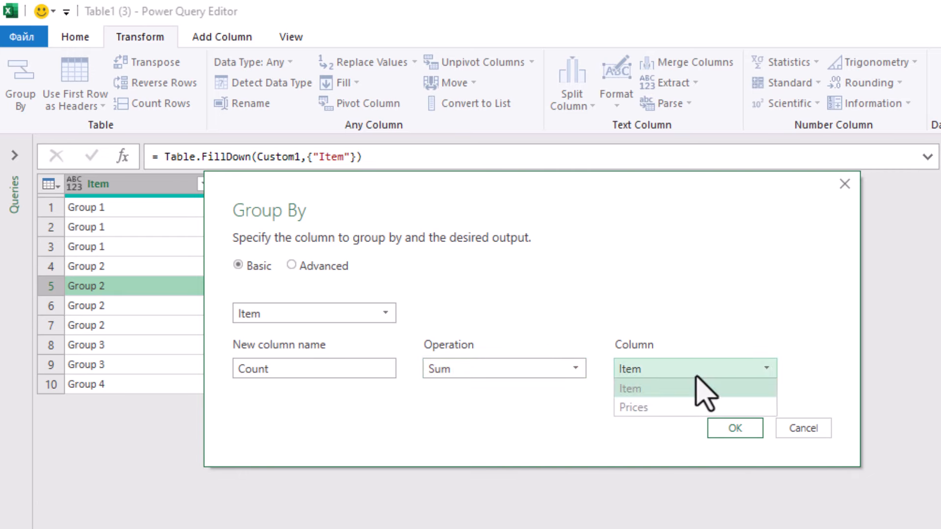
left_click(666, 408)
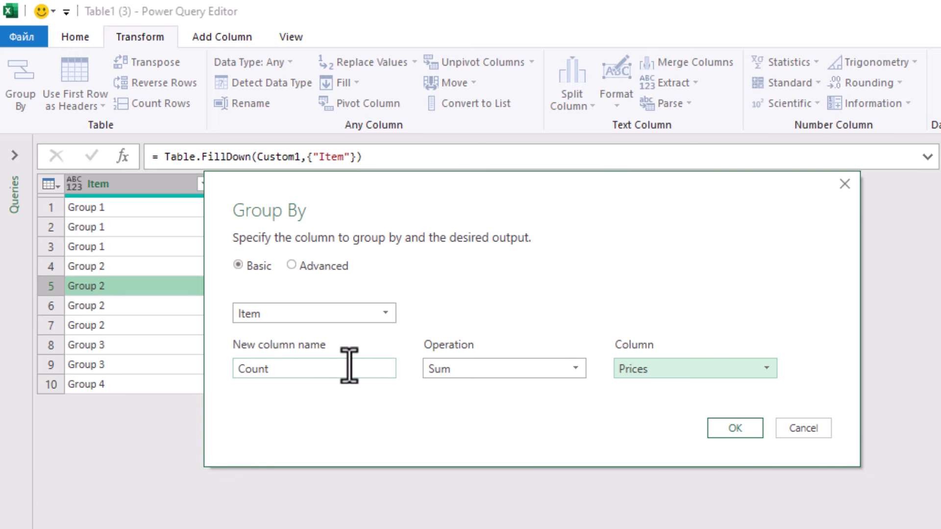
double_click(260, 368)
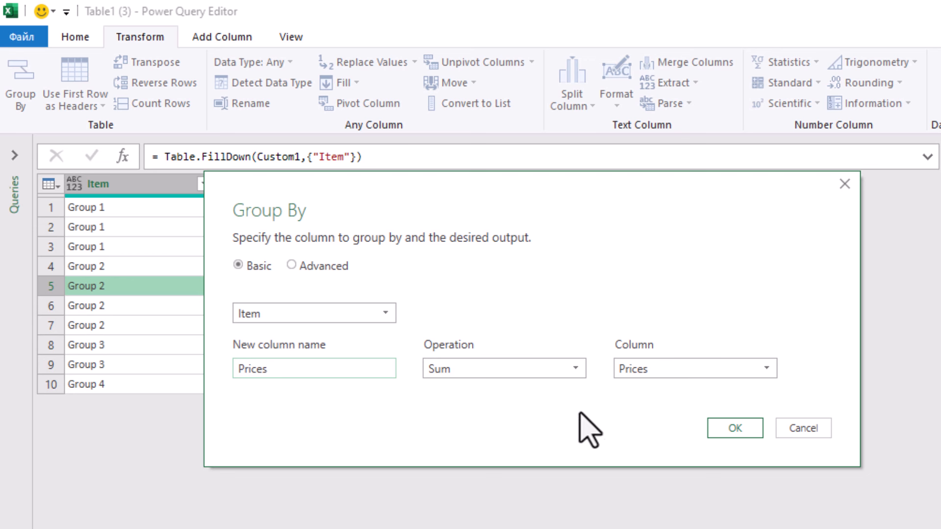
left_click(746, 436)
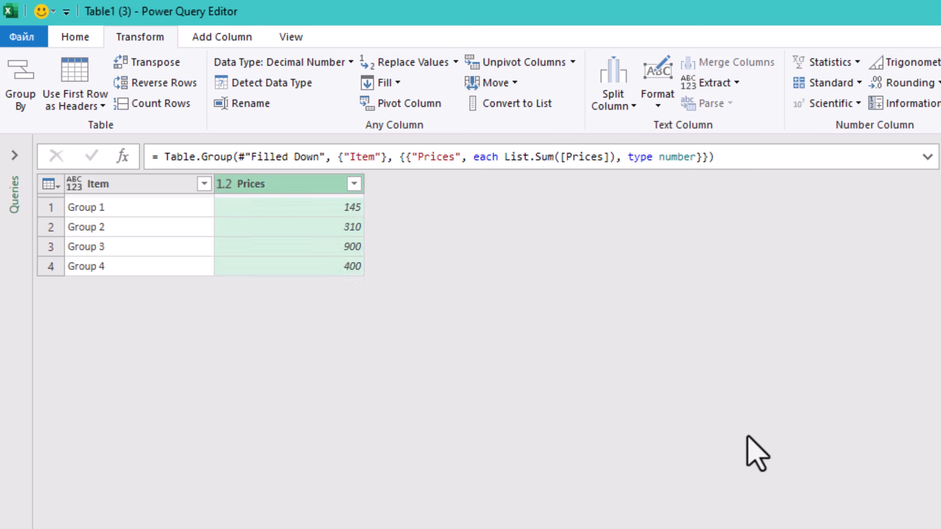
Review the summed Prices value of each of the four groups
left_click(332, 210)
left_click(330, 227)
left_click(323, 247)
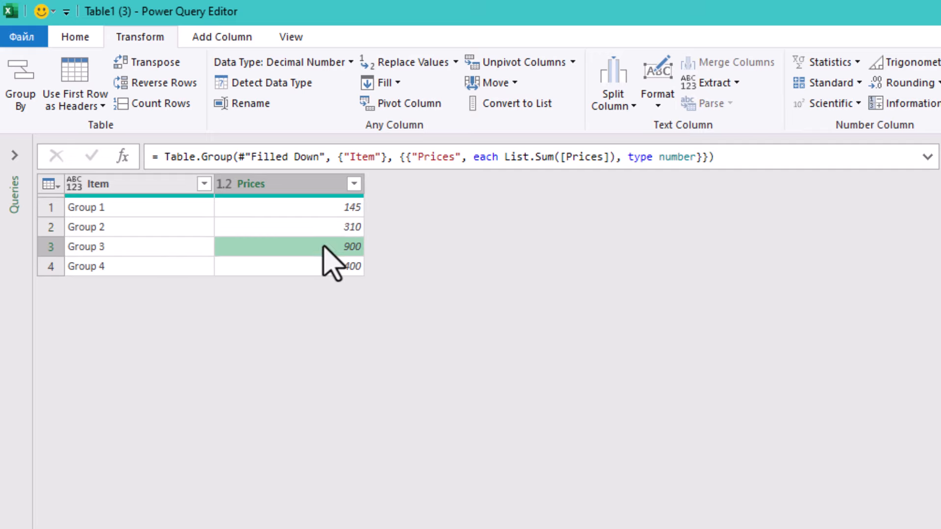
left_click(322, 268)
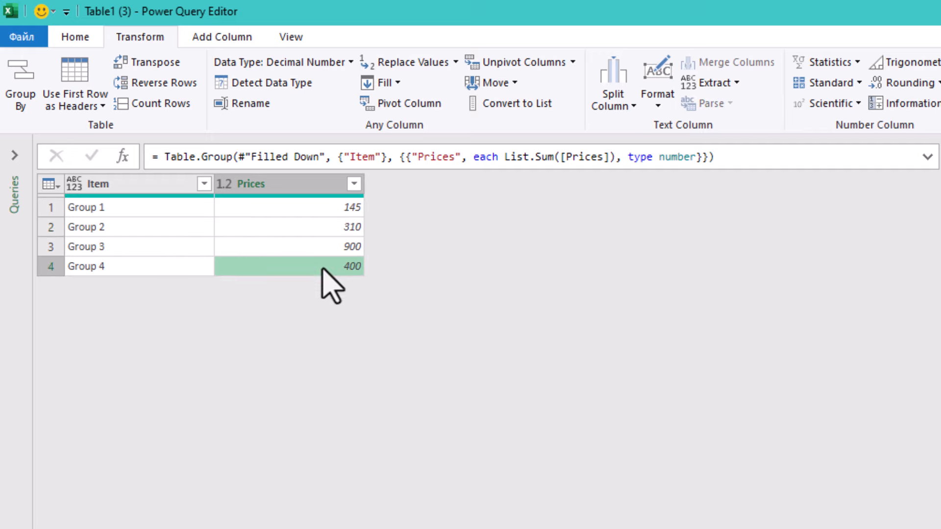